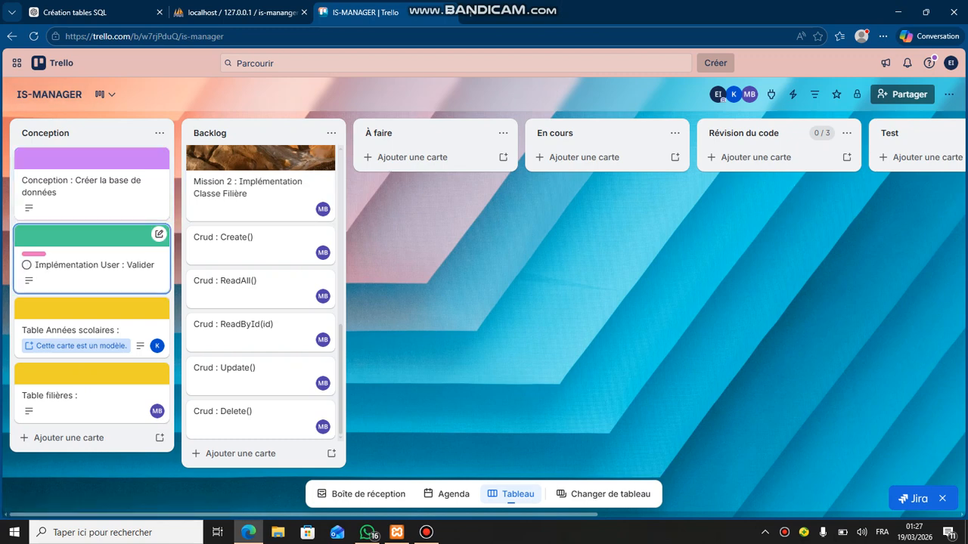
# Step: Mark the Conception cards "Implémentation User : Valider" and "Conception : Créer la base de données" as complete
pyautogui.click(27, 265)
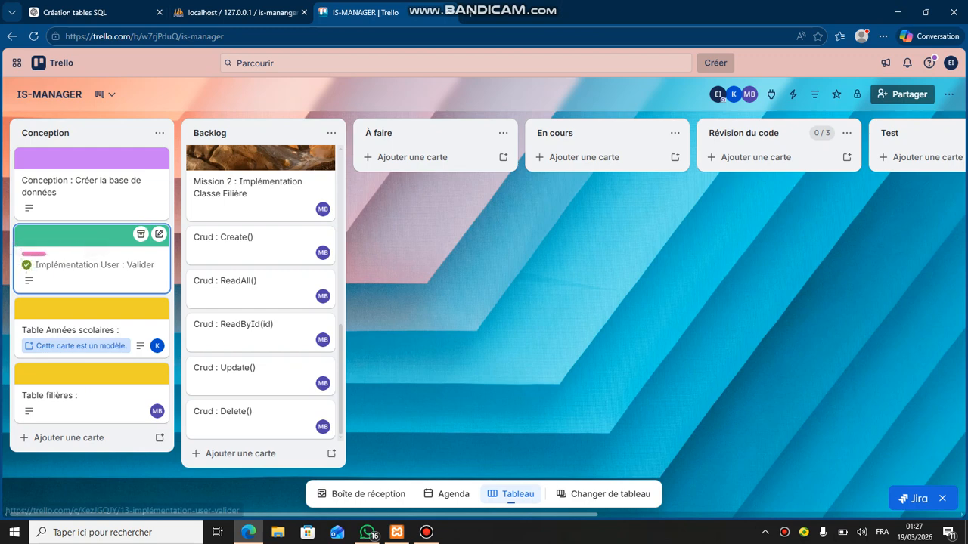
pyautogui.click(27, 180)
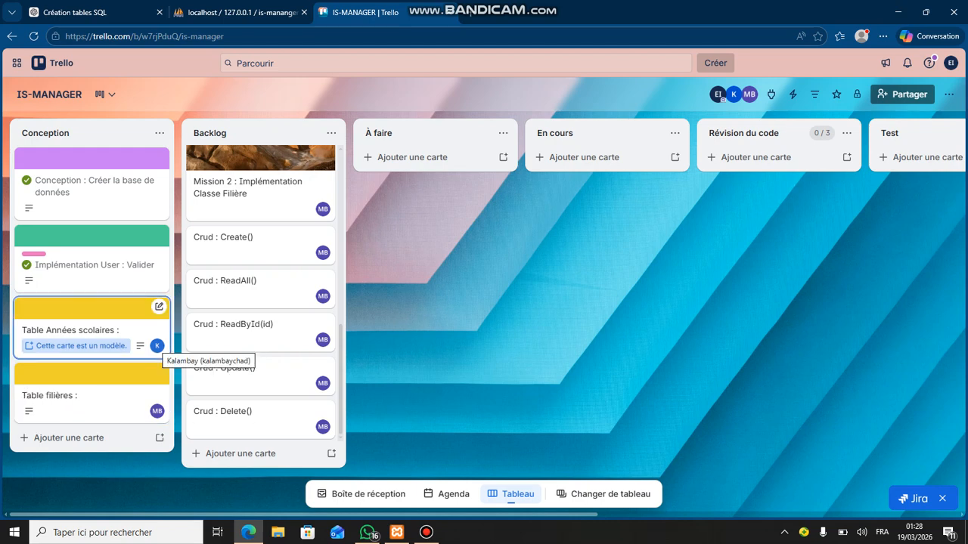
# Step: Review the details of the "Table Années scolaires" card in Conception and the "Mission 2 : Implémentation Année Scolaire" card in Backlog
pyautogui.click(140, 332)
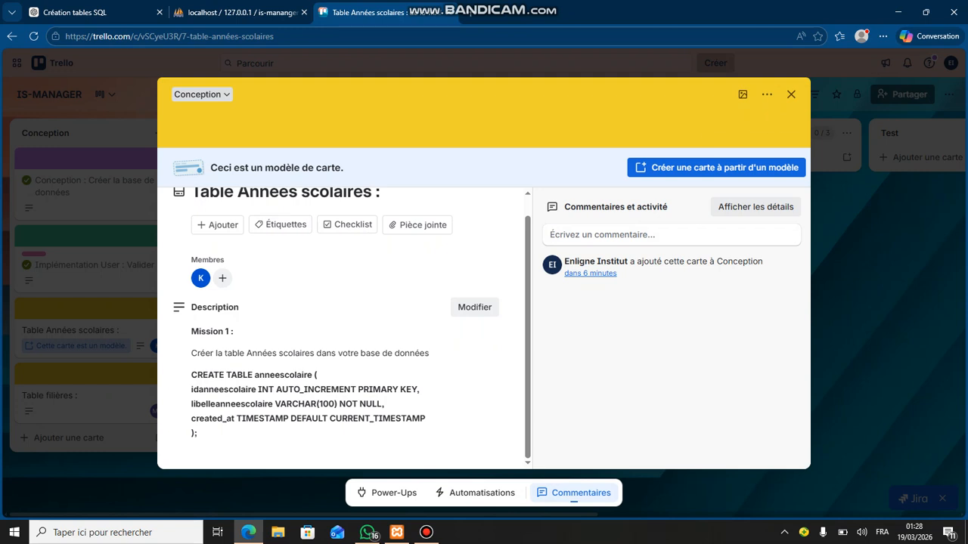
pyautogui.click(791, 93)
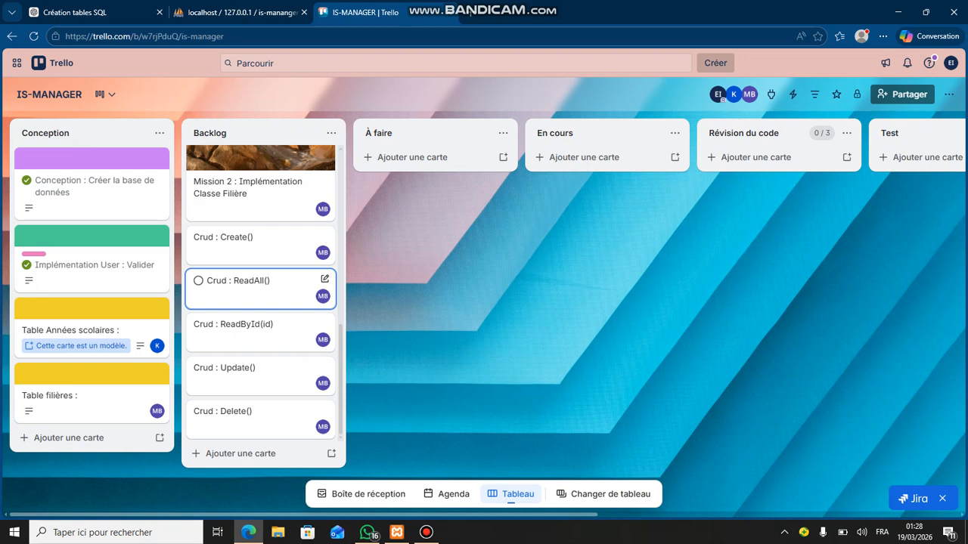
pyautogui.scroll(3, 260, 287)
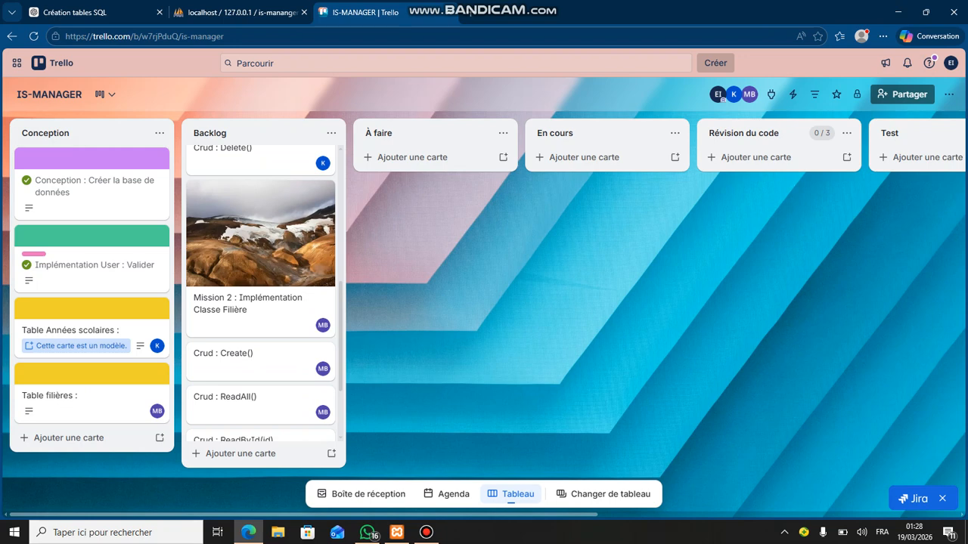
pyautogui.scroll(5, 260, 287)
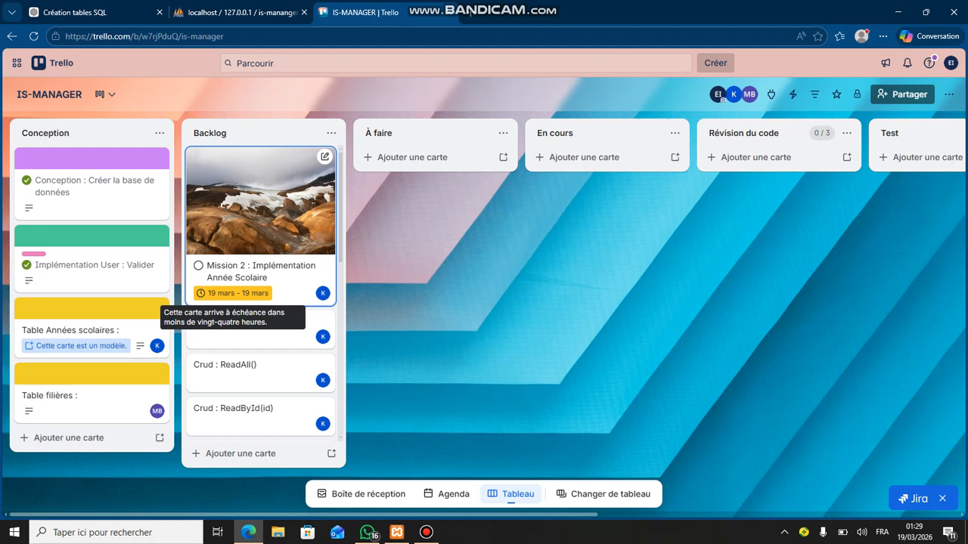
pyautogui.click(234, 294)
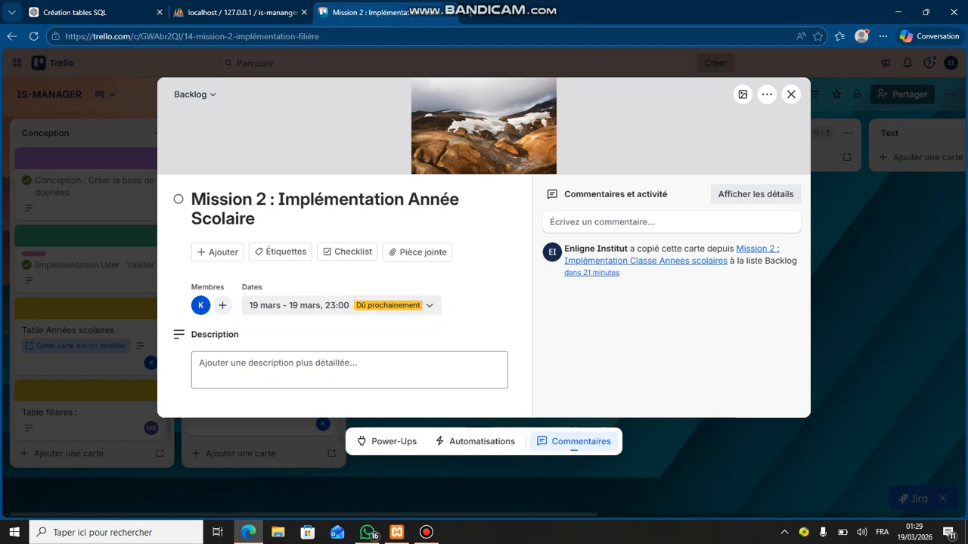
pyautogui.click(791, 94)
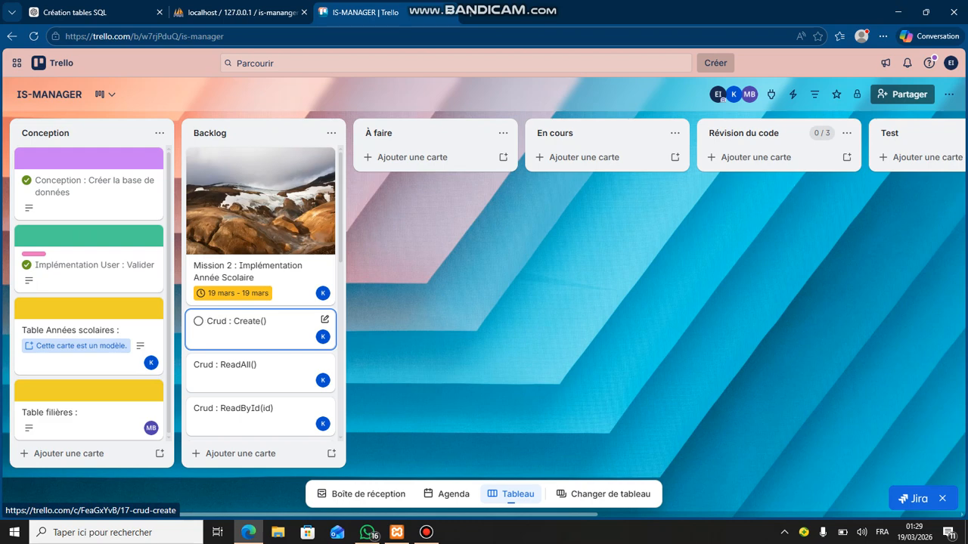
# Step: Look through the Backlog list to examine the Crud cards under both Mission 2 cards and their assigned members
pyautogui.scroll(-1, 261, 303)
pyautogui.scroll(-1, 261, 276)
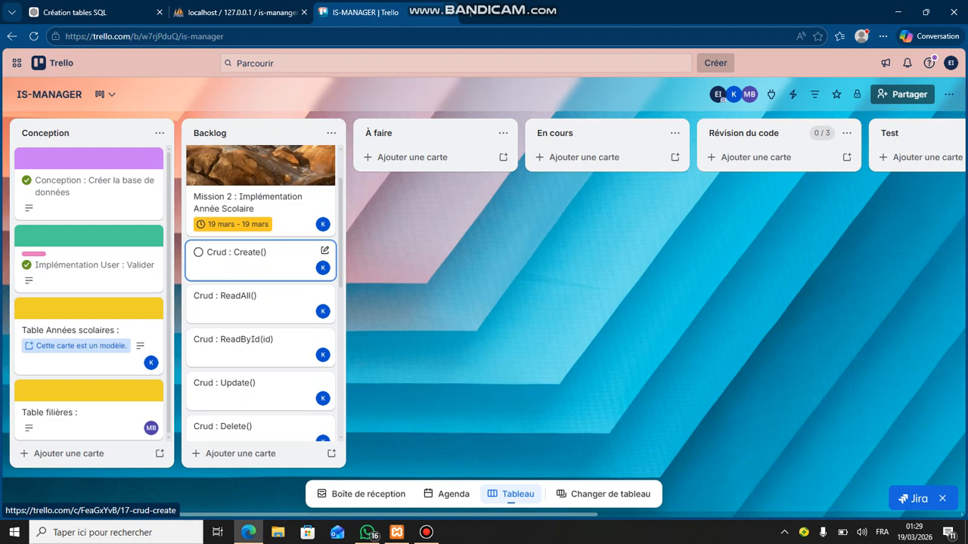
pyautogui.scroll(-1, 261, 261)
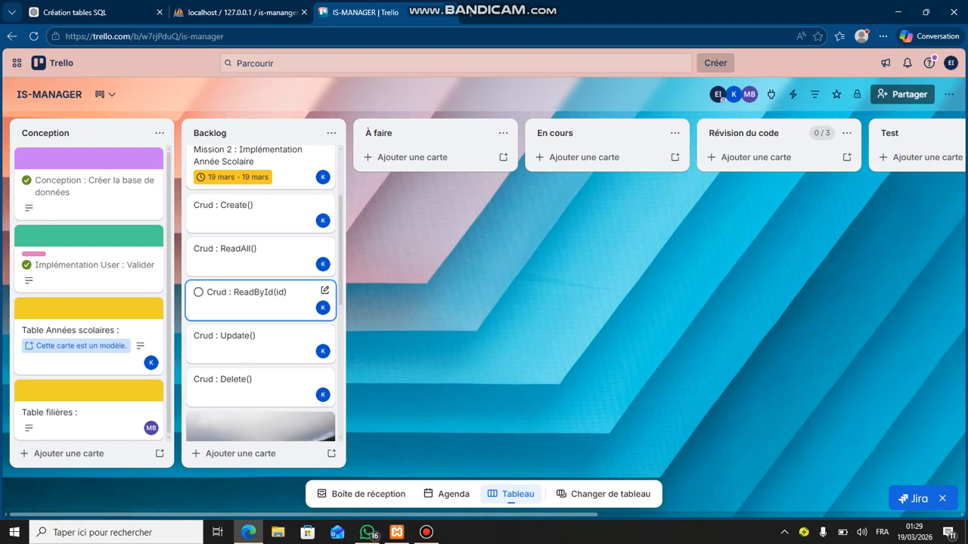
pyautogui.scroll(-2, 261, 302)
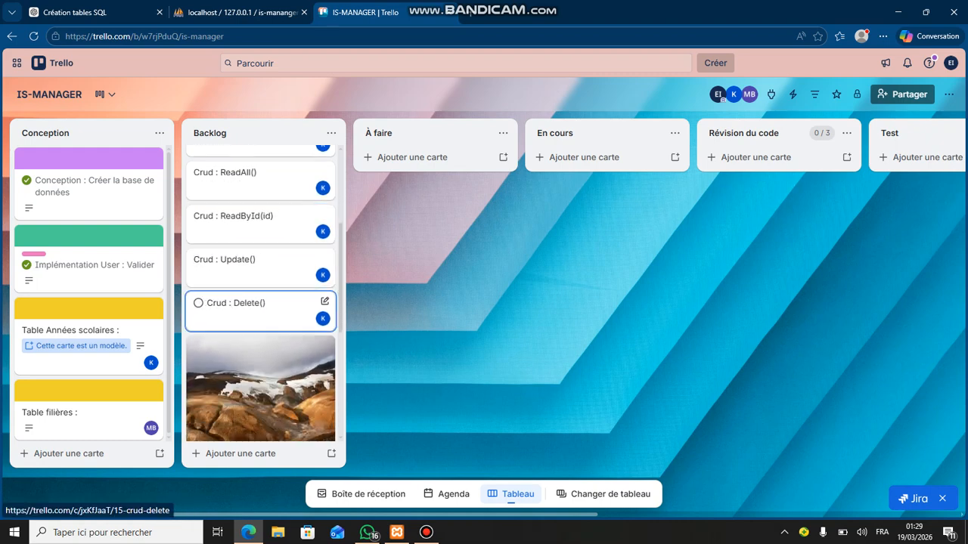
pyautogui.scroll(-4, 261, 303)
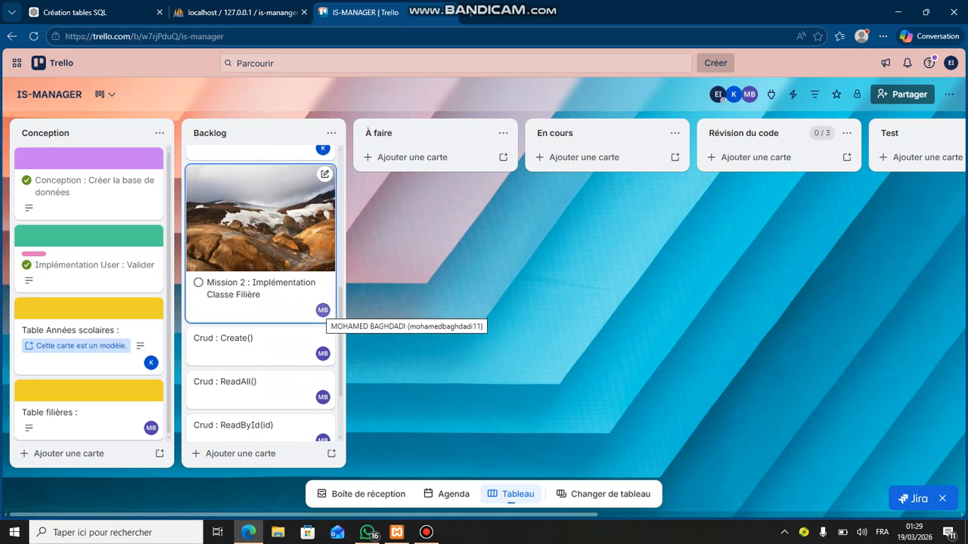
pyautogui.scroll(-2, 261, 302)
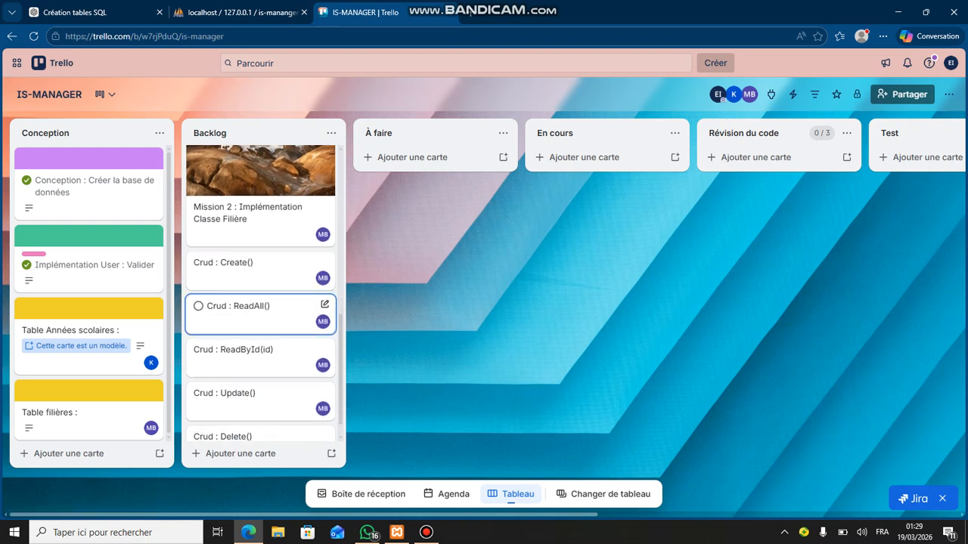
pyautogui.scroll(-1, 260, 355)
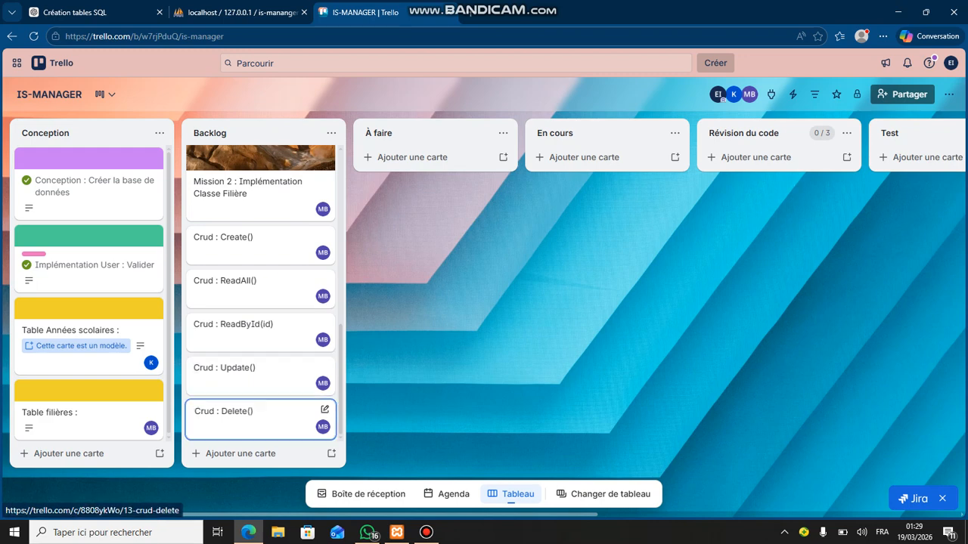
pyautogui.scroll(3, 260, 325)
pyautogui.scroll(4, 261, 344)
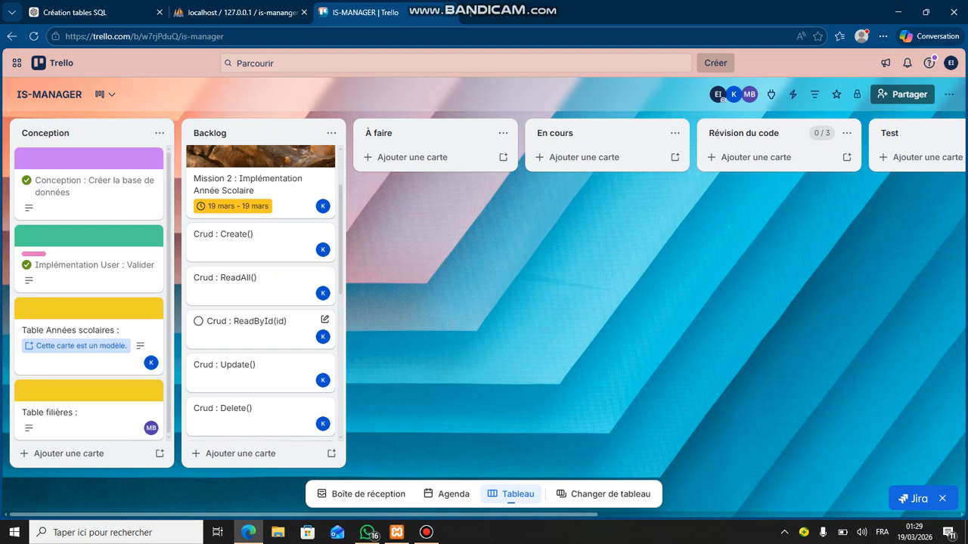
pyautogui.scroll(1, 260, 325)
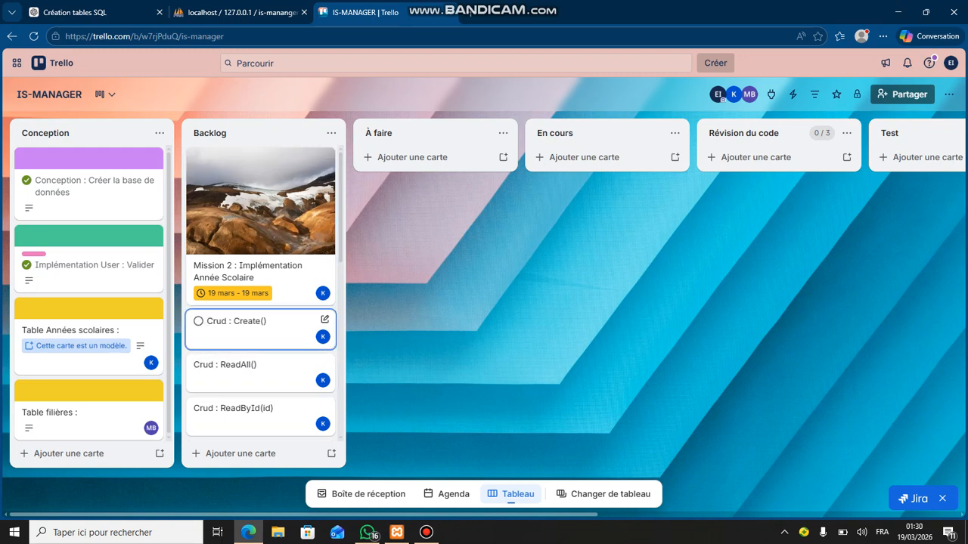
# Step: Move the five Année Scolaire Crud cards from Backlog to À faire, ordered Create(), ReadById(id), ReadAll(), Update(), Delete()
pyautogui.moveTo(249, 321); pyautogui.dragTo(404, 155)
pyautogui.moveTo(241, 321); pyautogui.dragTo(400, 208)
pyautogui.moveTo(245, 321); pyautogui.dragTo(401, 206)
pyautogui.moveTo(246, 321); pyautogui.dragTo(414, 291)
pyautogui.moveTo(245, 322); pyautogui.dragTo(393, 334)
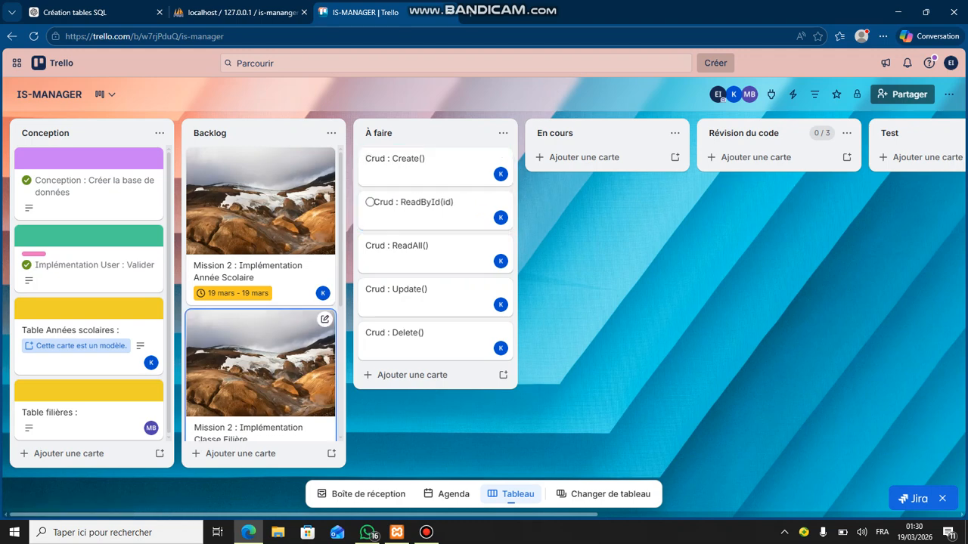
# Step: Move the five Classe Filière Crud cards from Backlog to the end of À faire, below the Année Scolaire ones
pyautogui.scroll(-3, 227, 242)
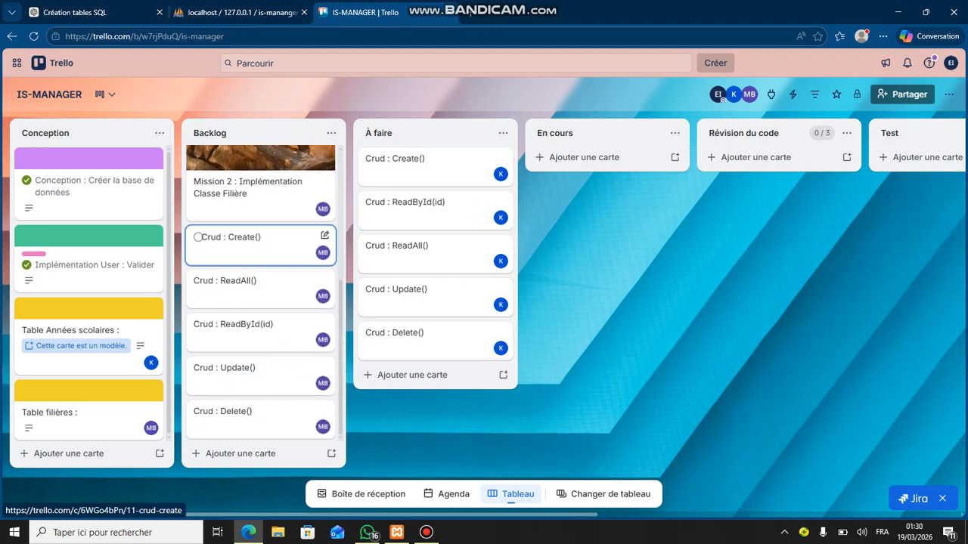
pyautogui.moveTo(227, 242); pyautogui.dragTo(397, 386)
pyautogui.moveTo(227, 281); pyautogui.dragTo(386, 405)
pyautogui.moveTo(214, 324); pyautogui.dragTo(395, 411)
pyautogui.moveTo(227, 368); pyautogui.dragTo(395, 412)
pyautogui.moveTo(227, 412); pyautogui.dragTo(393, 416)
pyautogui.scroll(2, 431, 212)
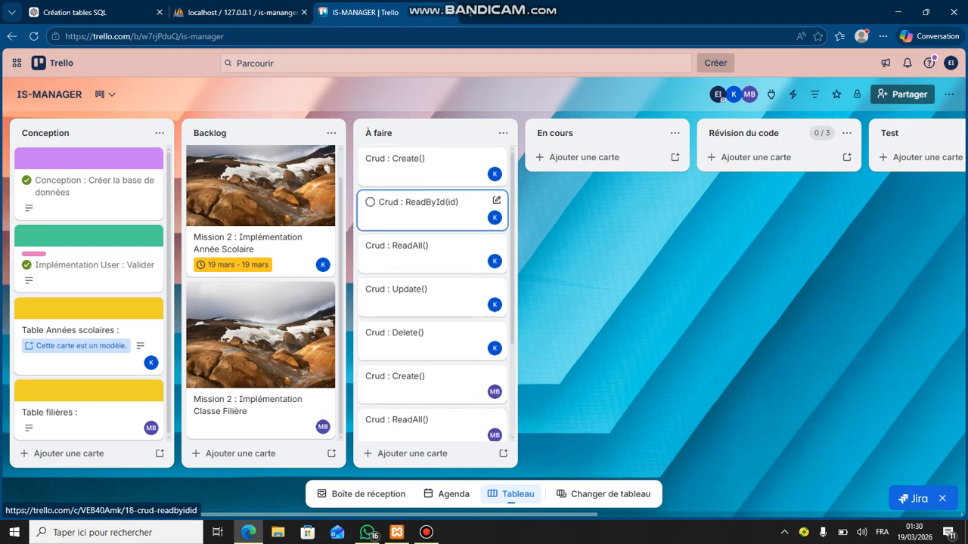
# Step: Try moving the first Crud : Create() card through En cours, Test and Révision du code, and return it to À faire
pyautogui.moveTo(435, 168); pyautogui.dragTo(600, 168)
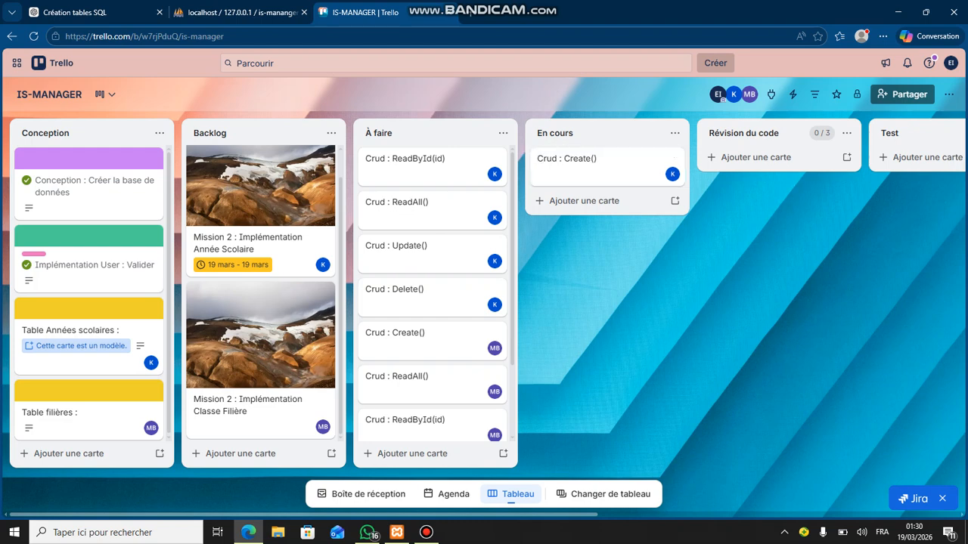
pyautogui.hscroll(1, 597, 302)
pyautogui.hscroll(2, 597, 303)
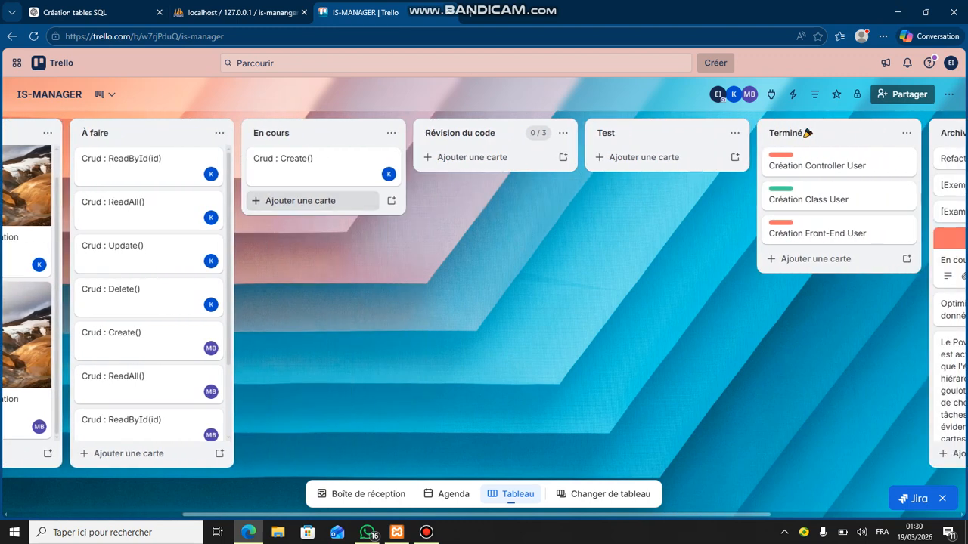
pyautogui.moveTo(317, 163); pyautogui.dragTo(659, 166)
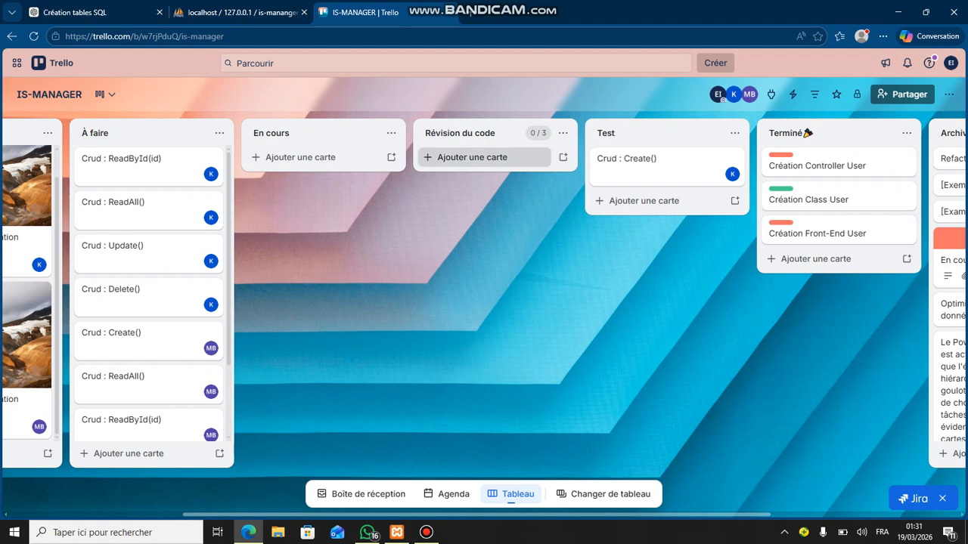
pyautogui.moveTo(632, 165); pyautogui.dragTo(491, 164)
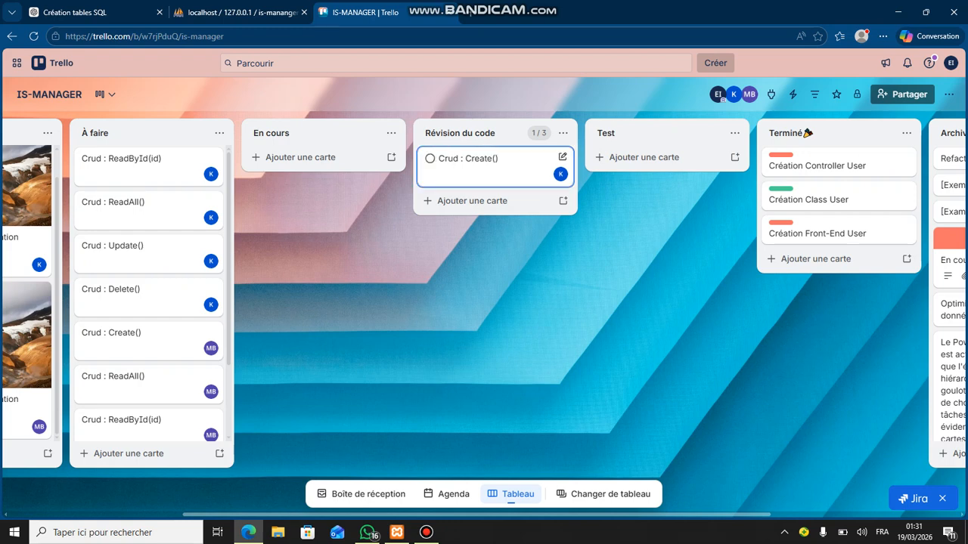
pyautogui.moveTo(136, 160)
pyautogui.mouseDown()
pyautogui.moveTo(310, 165)
pyautogui.moveTo(139, 162)
pyautogui.mouseUp()
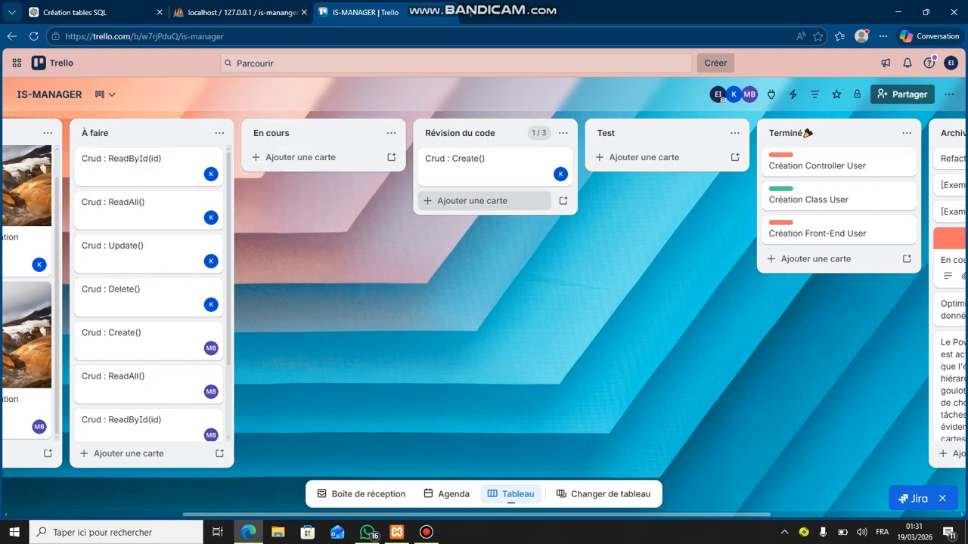
pyautogui.moveTo(491, 163); pyautogui.dragTo(140, 161)
pyautogui.hscroll(-3, 484, 318)
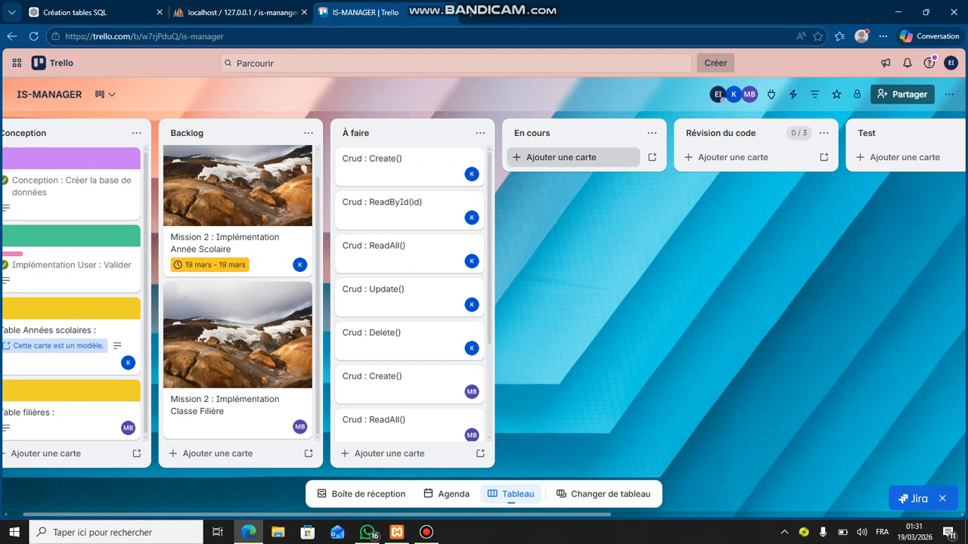
pyautogui.hscroll(3, 559, 157)
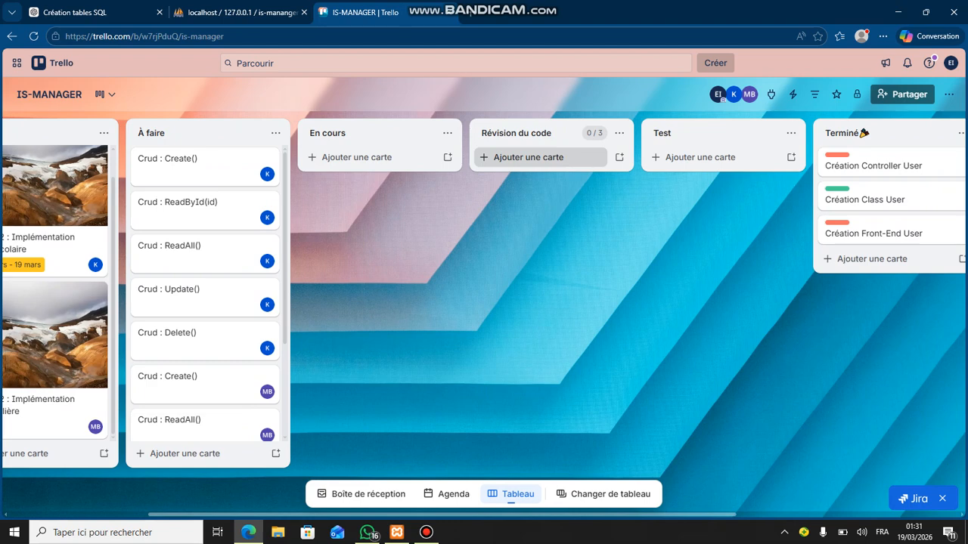
pyautogui.hscroll(1, 541, 157)
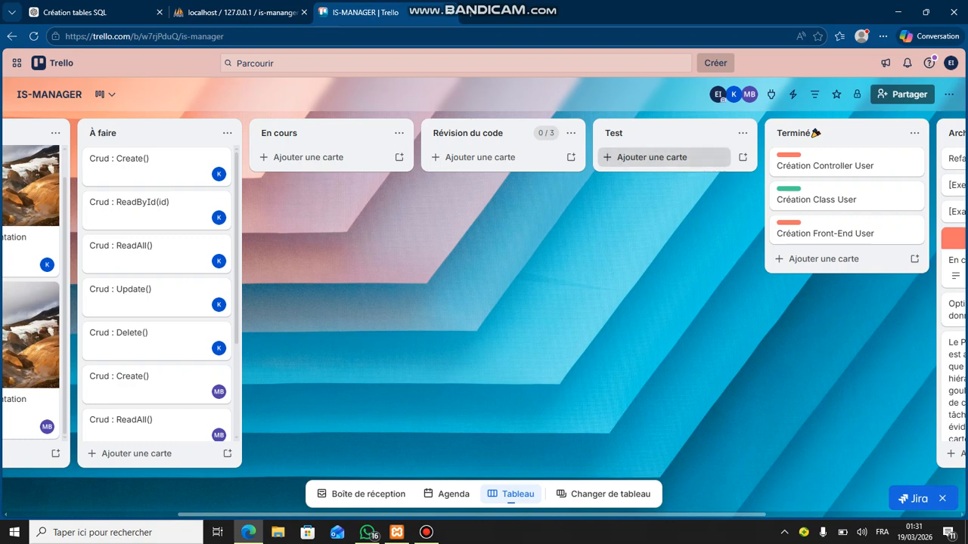
pyautogui.hscroll(-4, 484, 303)
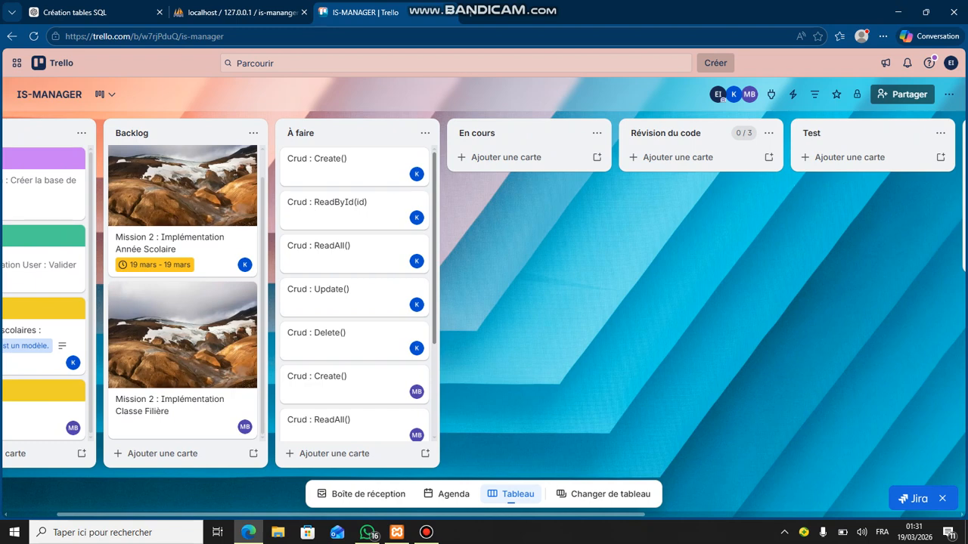
pyautogui.hscroll(-1, 484, 303)
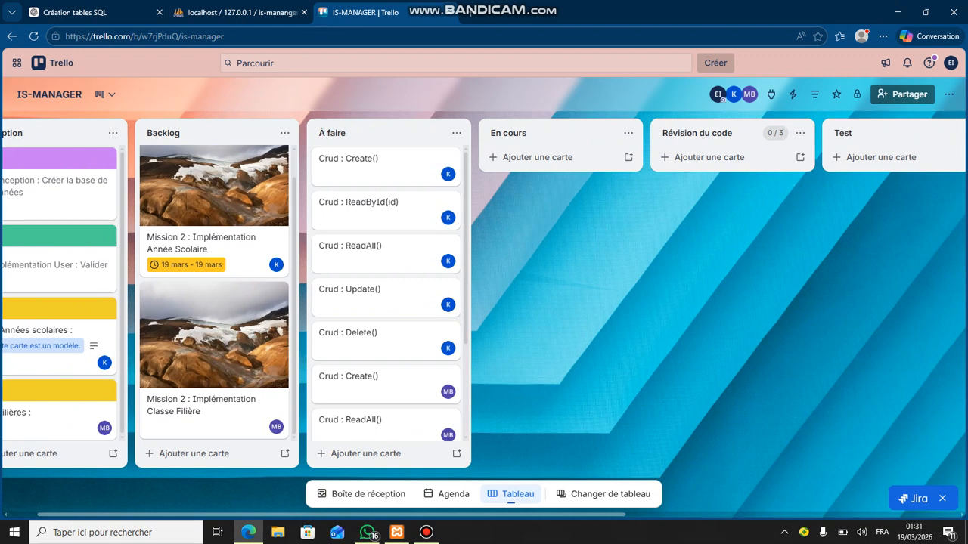
pyautogui.click(427, 532)
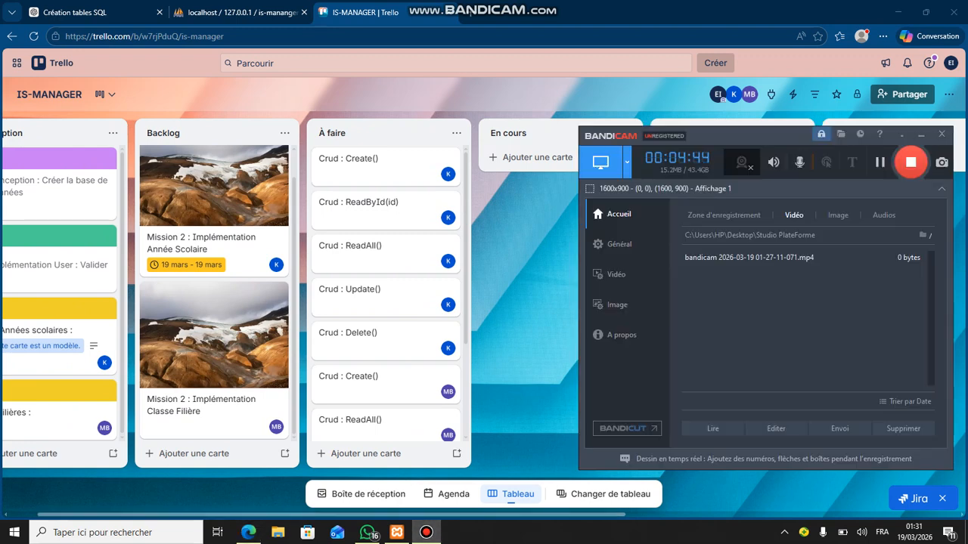